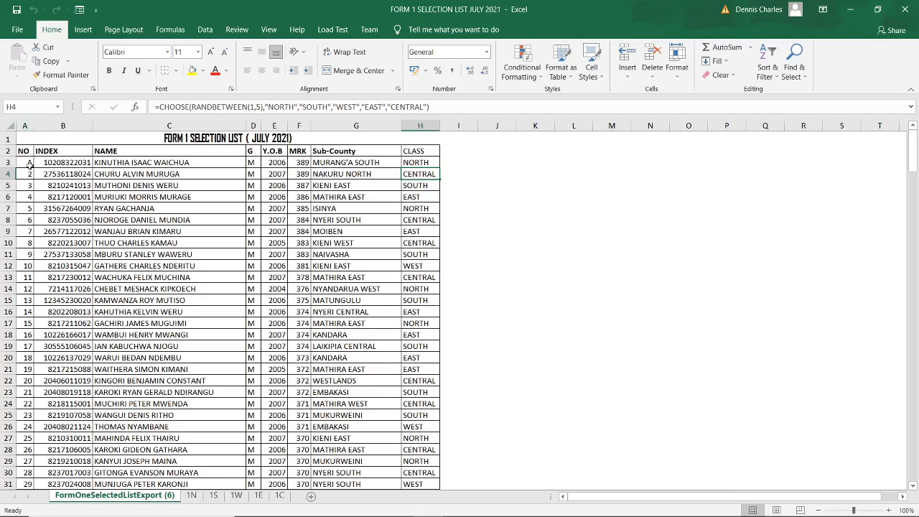
Step: Copy the selection list table A2:H257 from the export sheet and paste it at A1 of a new sheet
left_click_drag(25, 151, 419, 447)
right_click(277, 348)
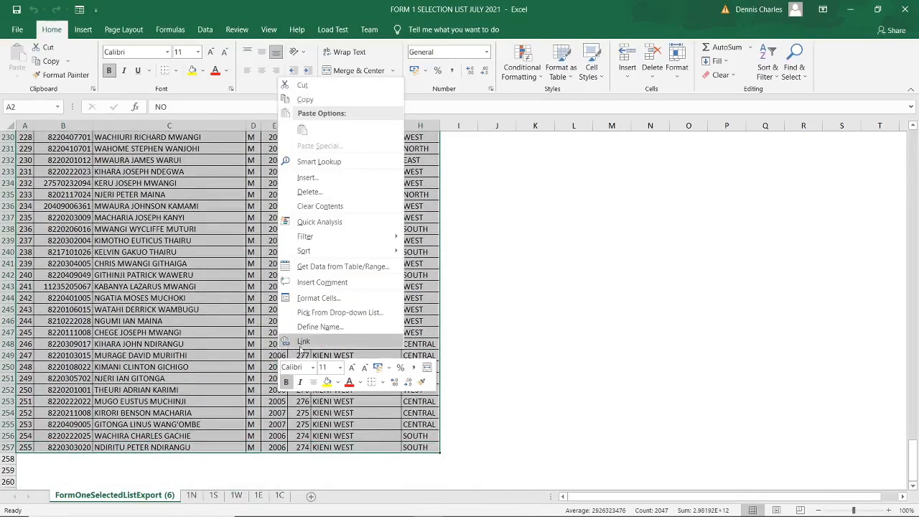
left_click(318, 99)
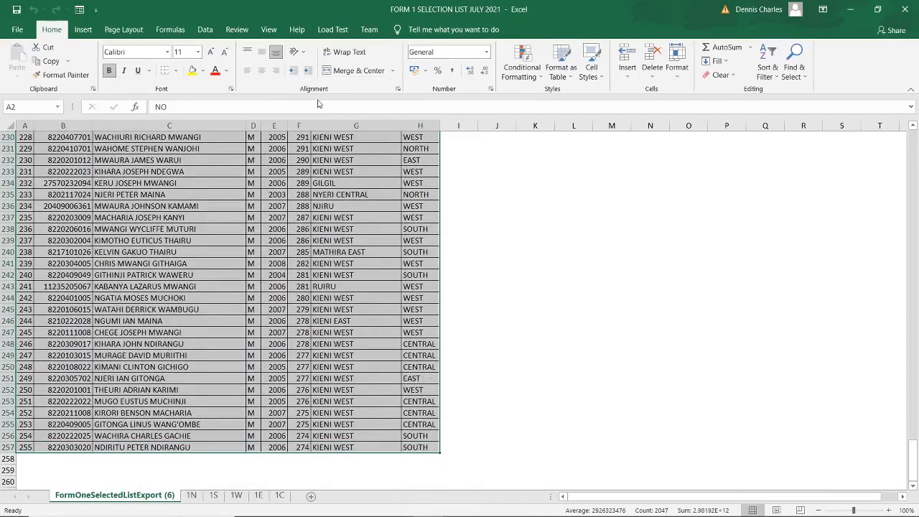
scroll(316, 288, "up", 20)
left_click(312, 497)
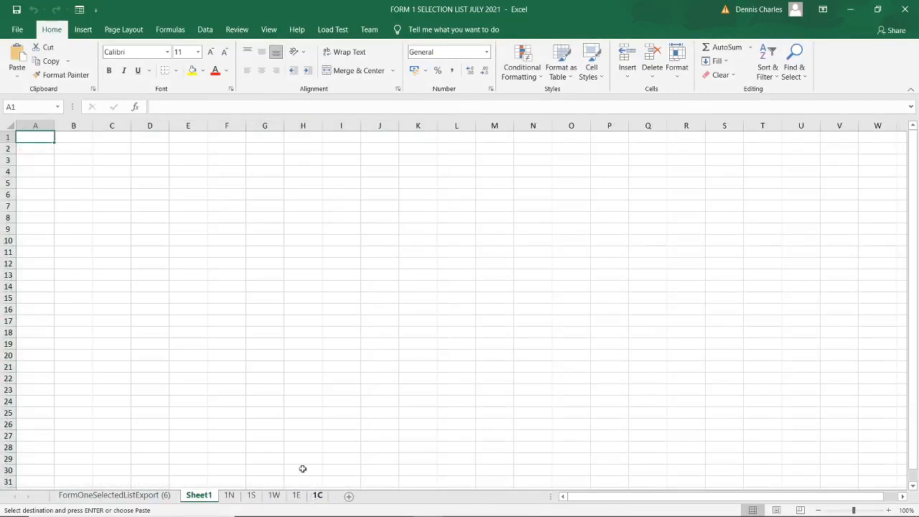
key("ctrl+v")
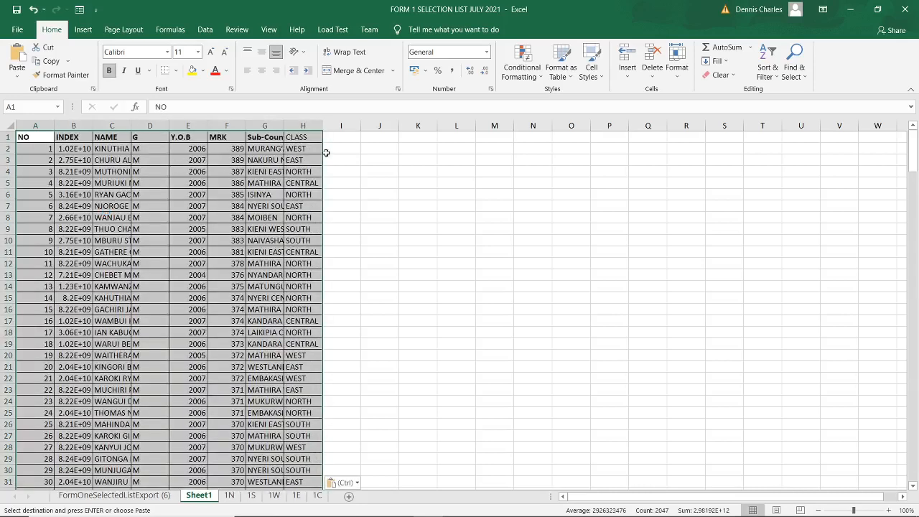
Step: Add a filter to the CLASS column in the pasted table
left_click(305, 125)
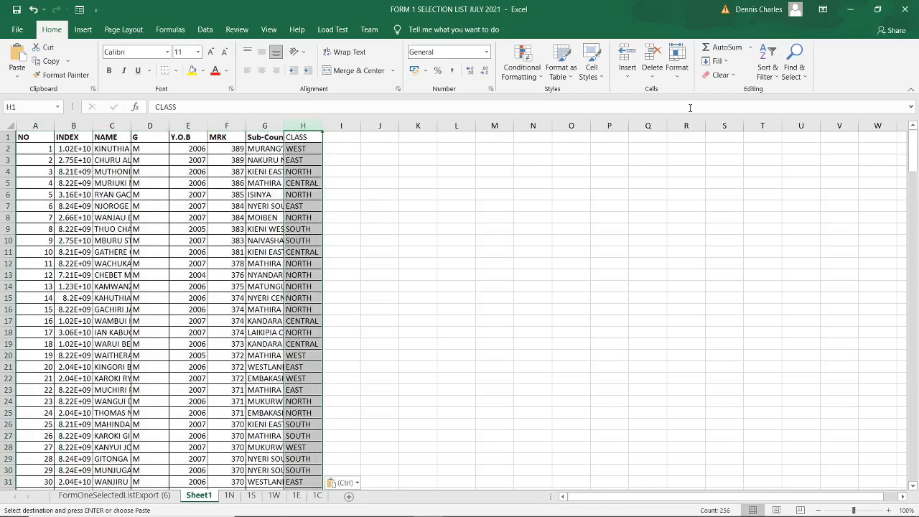
left_click(779, 75)
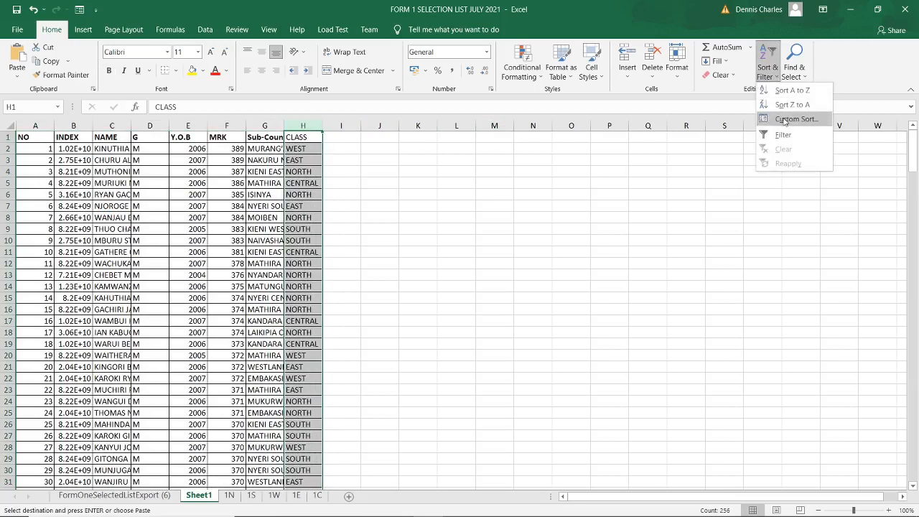
left_click(781, 136)
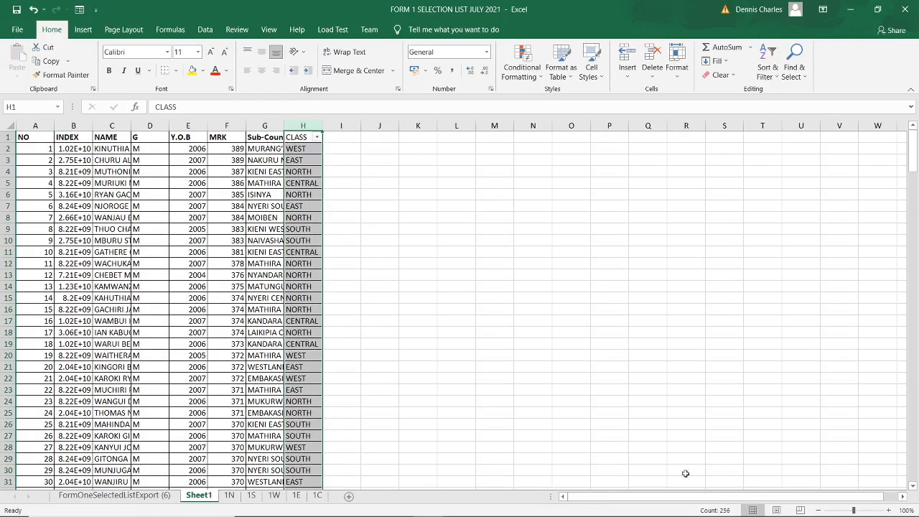
Step: Filter the CLASS column to show only the WEST entries
left_click(866, 511)
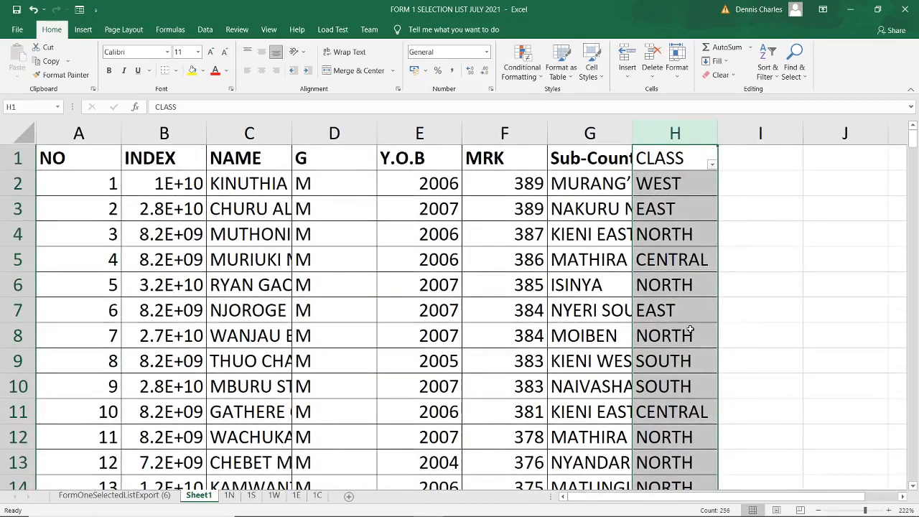
scroll(775, 394, "down", 2)
scroll(771, 394, "up", 2)
left_click(713, 171)
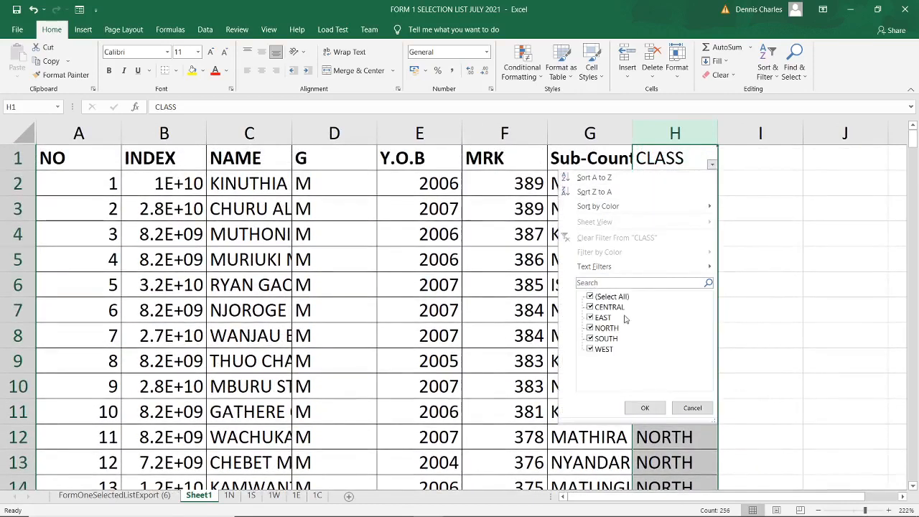
left_click(600, 296)
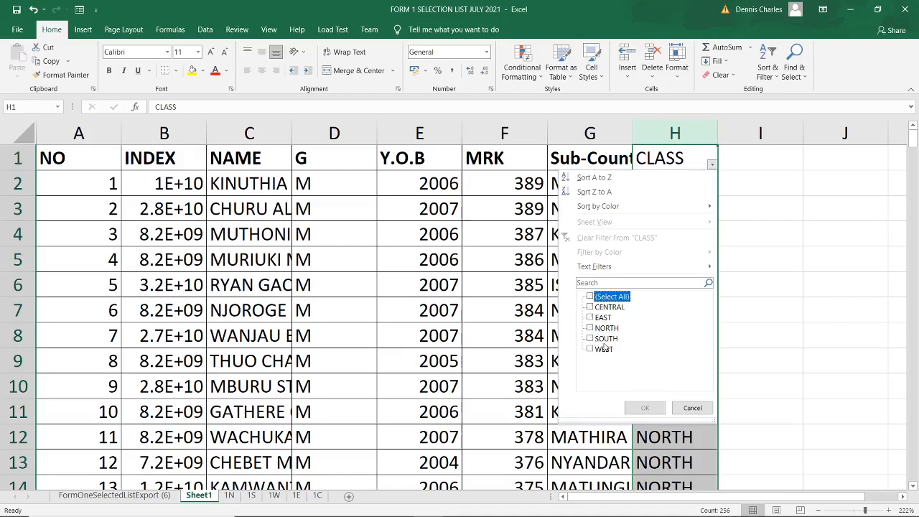
left_click(590, 349)
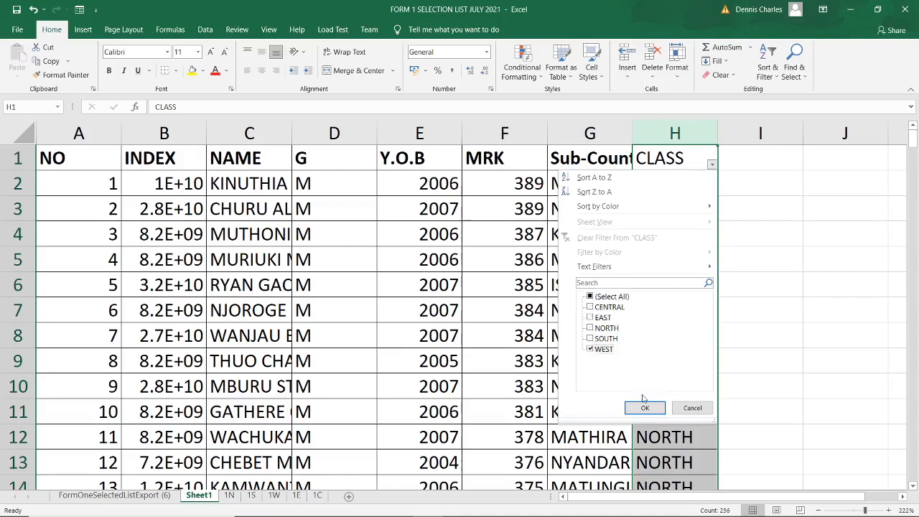
left_click(644, 407)
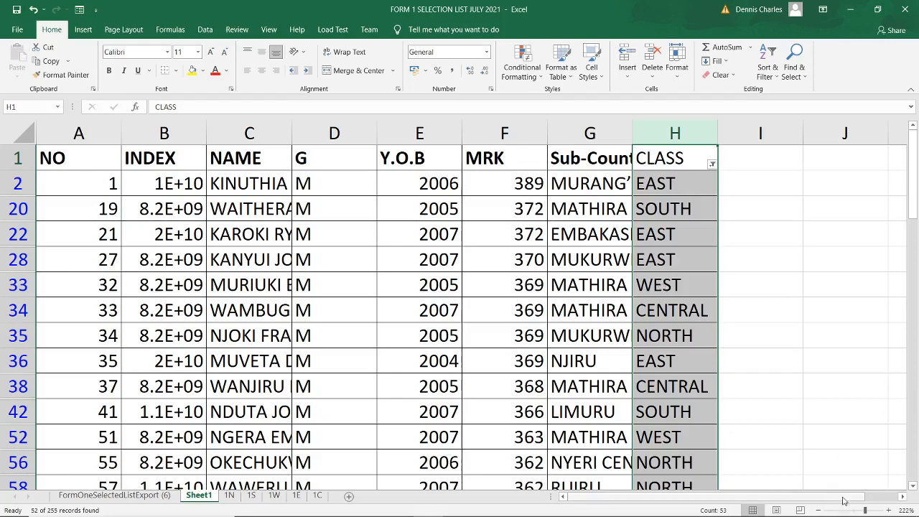
Step: Copy the filtered CLASS column on Sheet1 and add another blank worksheet to receive it
mouse_move(865, 500)
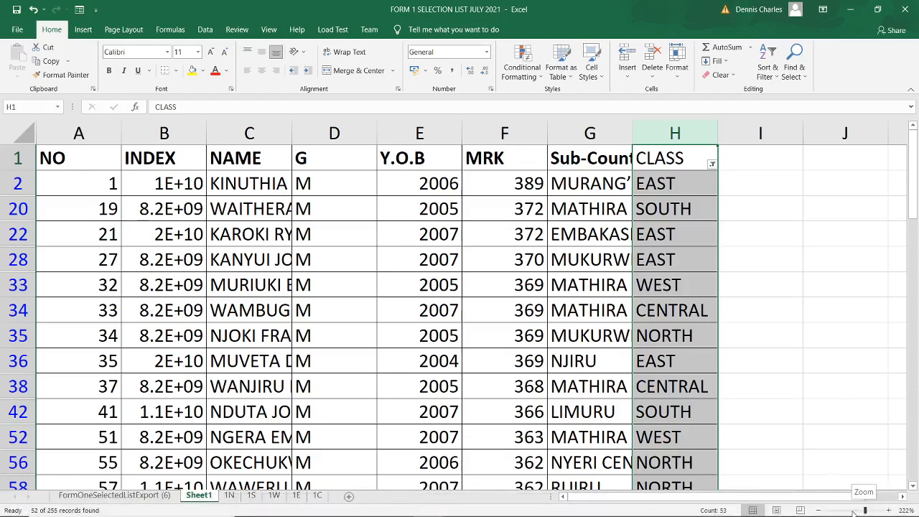
left_click(853, 512)
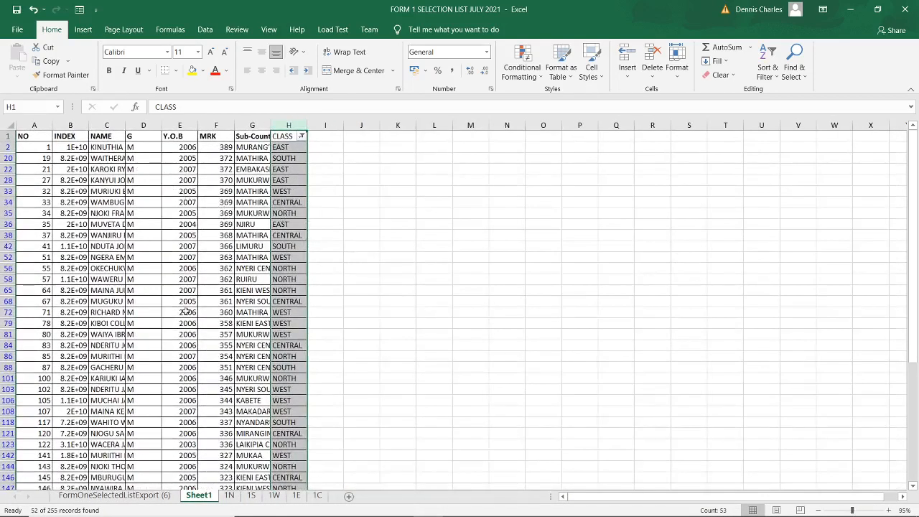
left_click(131, 501)
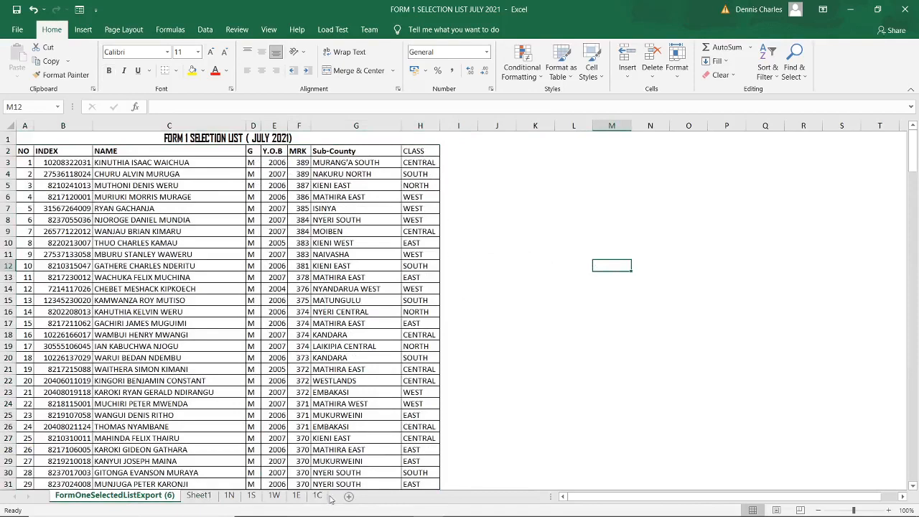
left_click(200, 496)
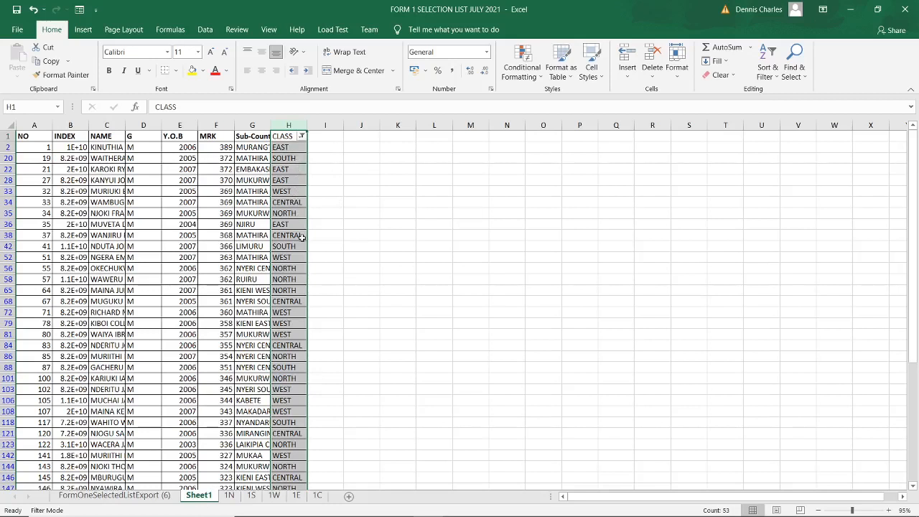
right_click(289, 165)
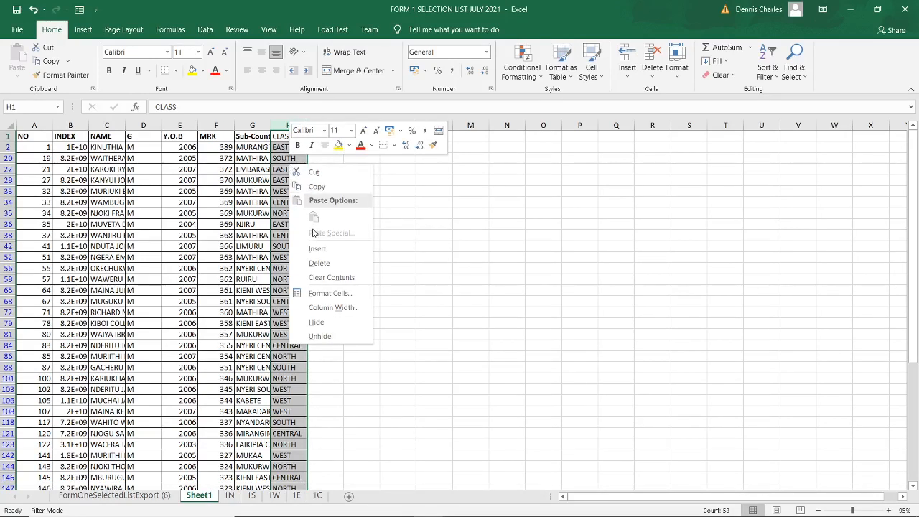
left_click(317, 187)
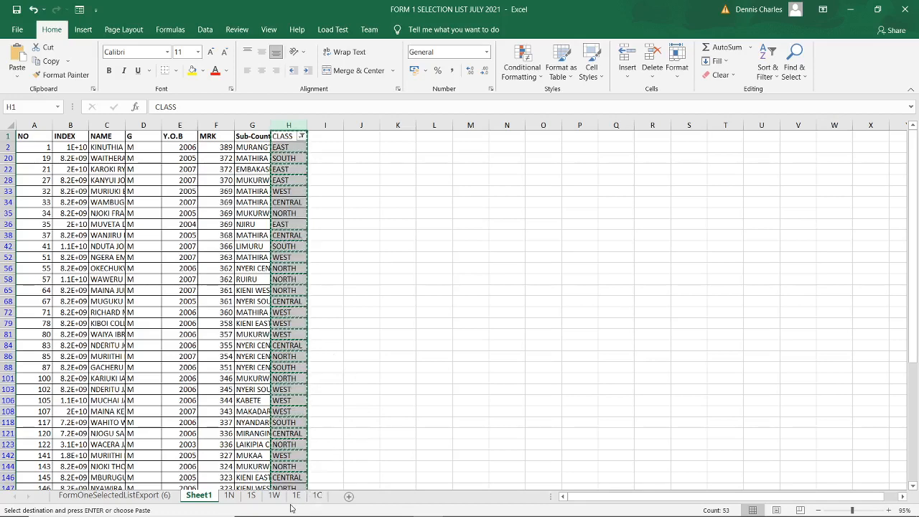
left_click(348, 496)
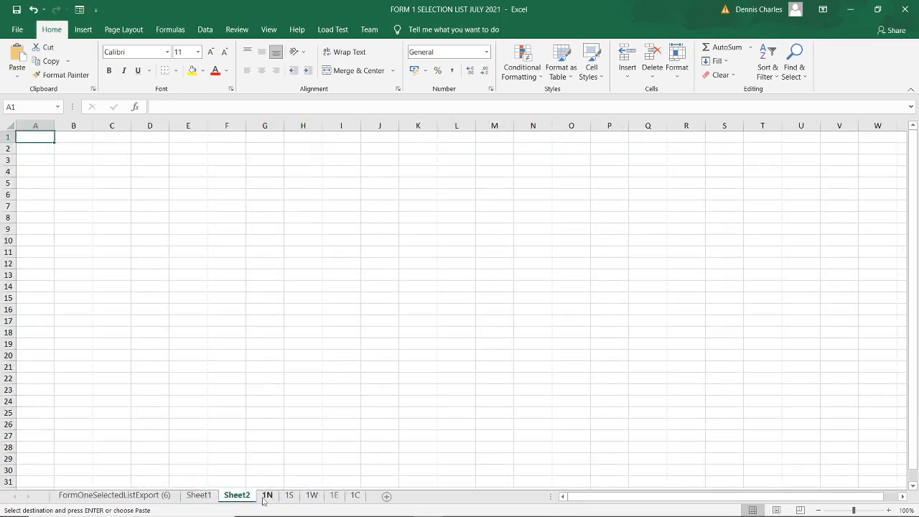
Step: Paste the copied CLASS column as values only at H1 of Sheet2 and check several of the pasted cells
left_click(201, 496)
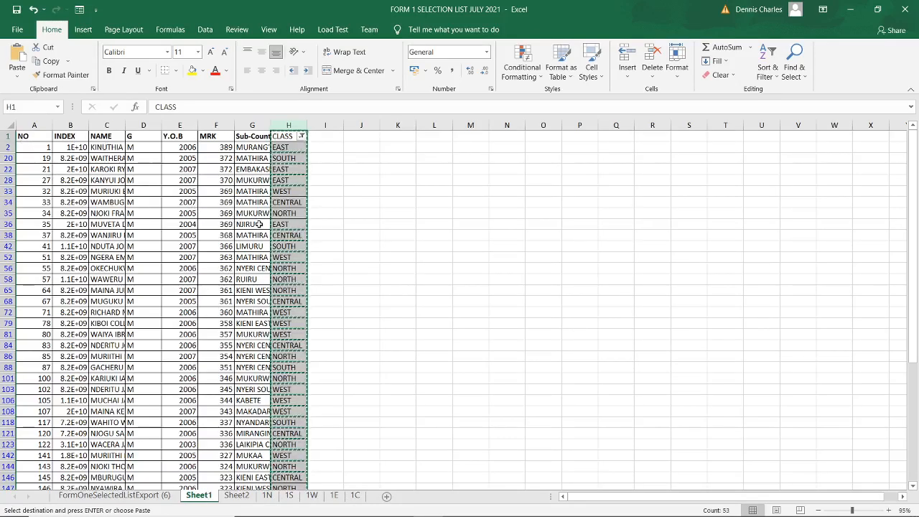
left_click(237, 495)
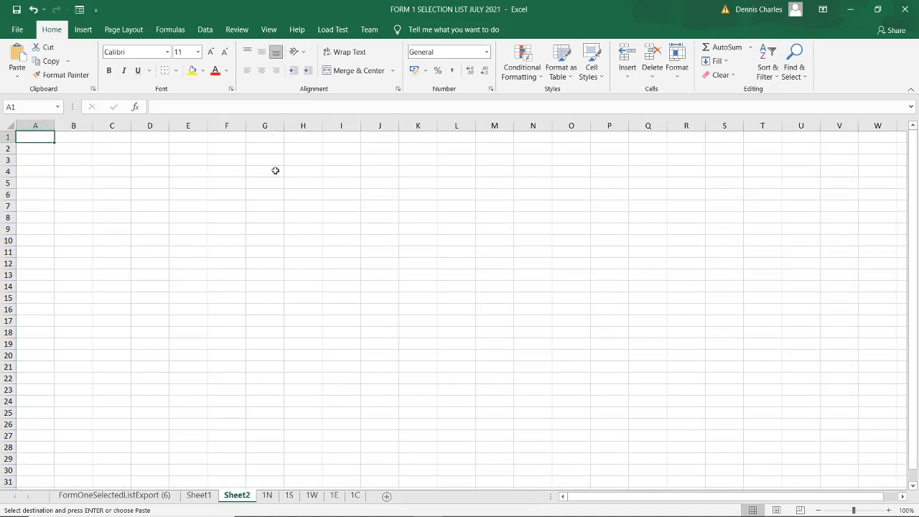
right_click(301, 137)
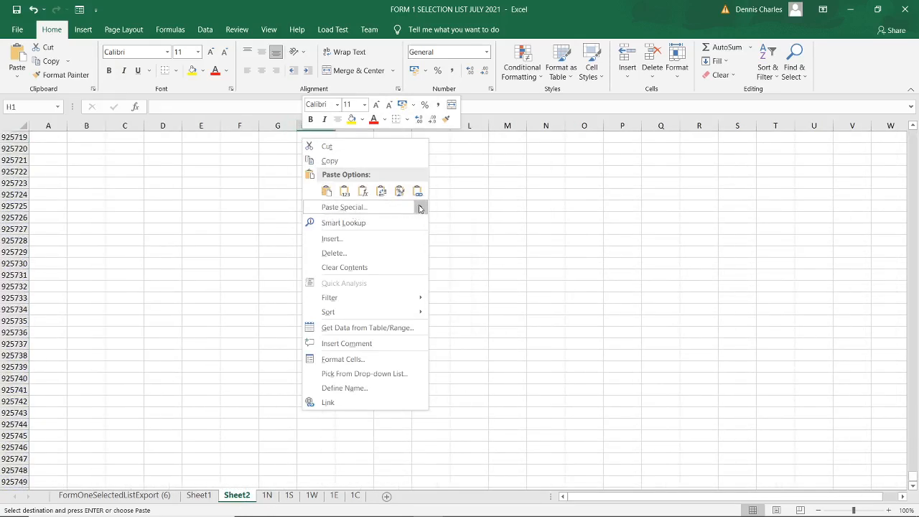
mouse_move(422, 209)
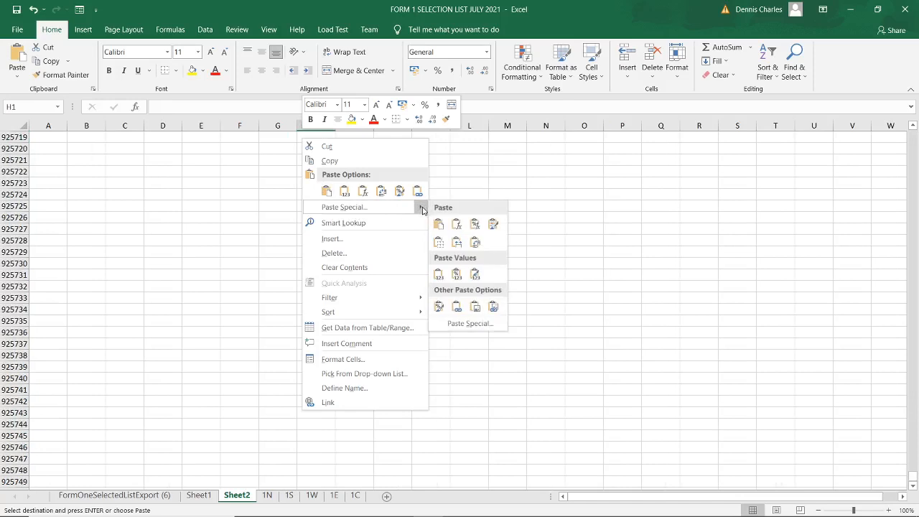
left_click(438, 275)
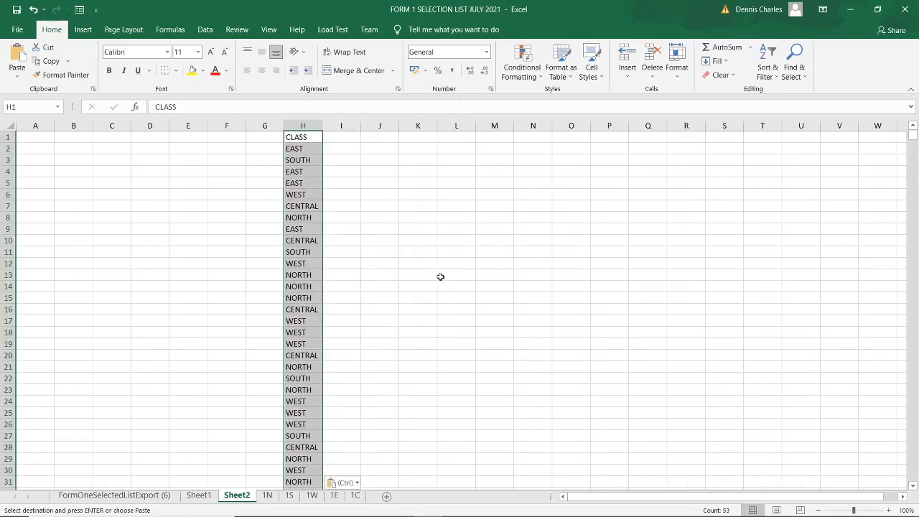
left_click(354, 195)
left_click(306, 151)
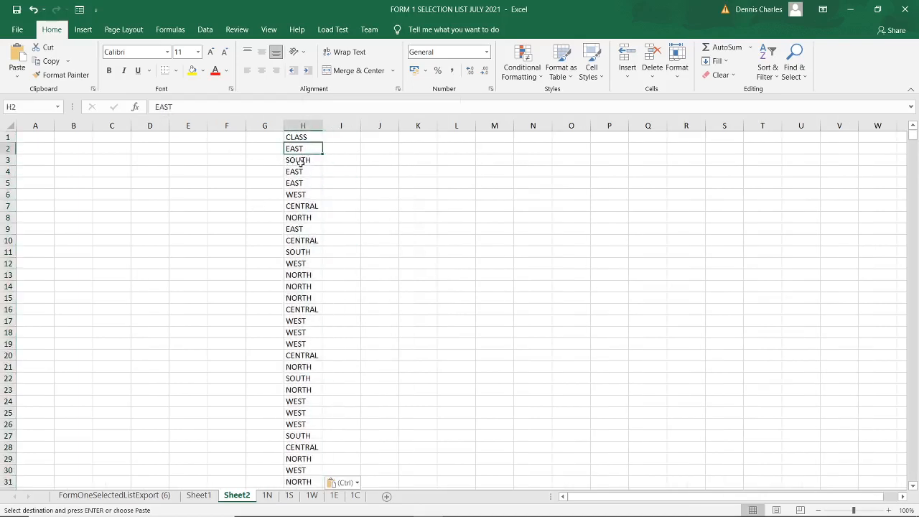
left_click(300, 163)
left_click(291, 181)
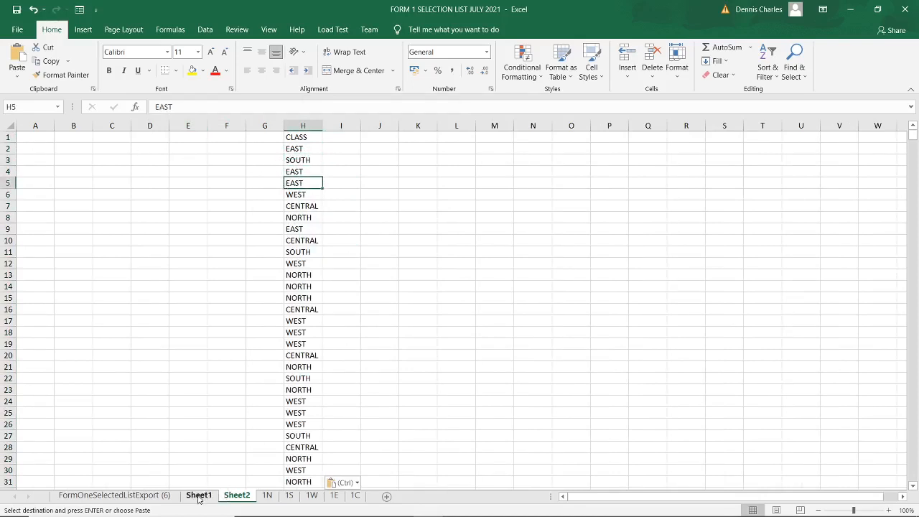
Step: Copy the NO through Sub-County columns, A2:G257, from the export sheet and switch to Sheet2
left_click(128, 496)
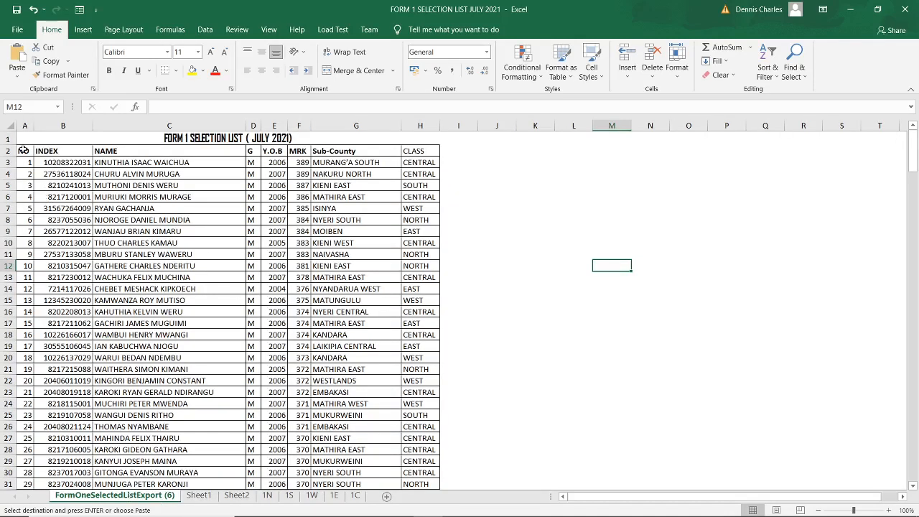
left_click_drag(23, 150, 328, 434)
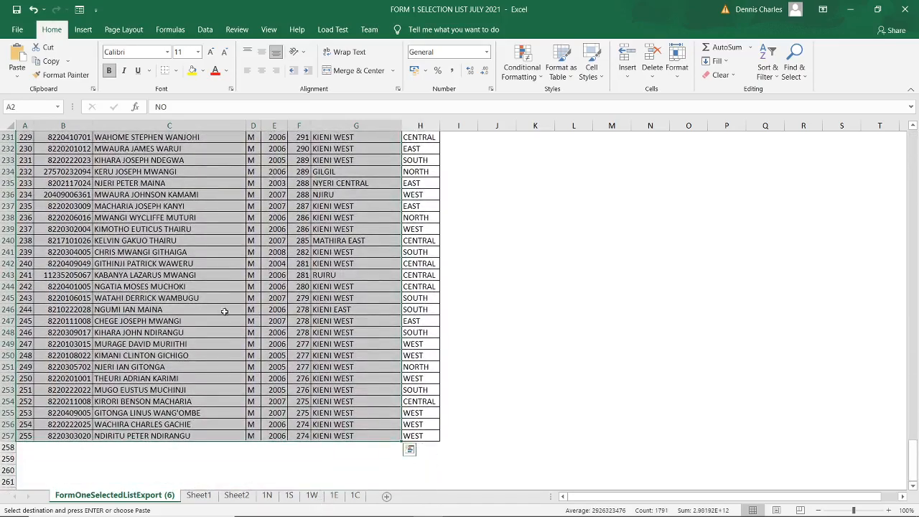
right_click(224, 263)
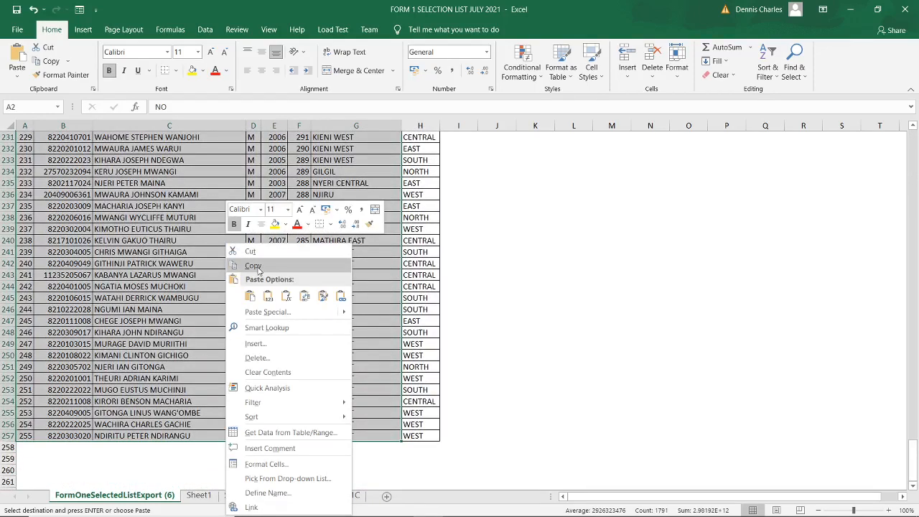
left_click(257, 267)
scroll(287, 323, "up", 20)
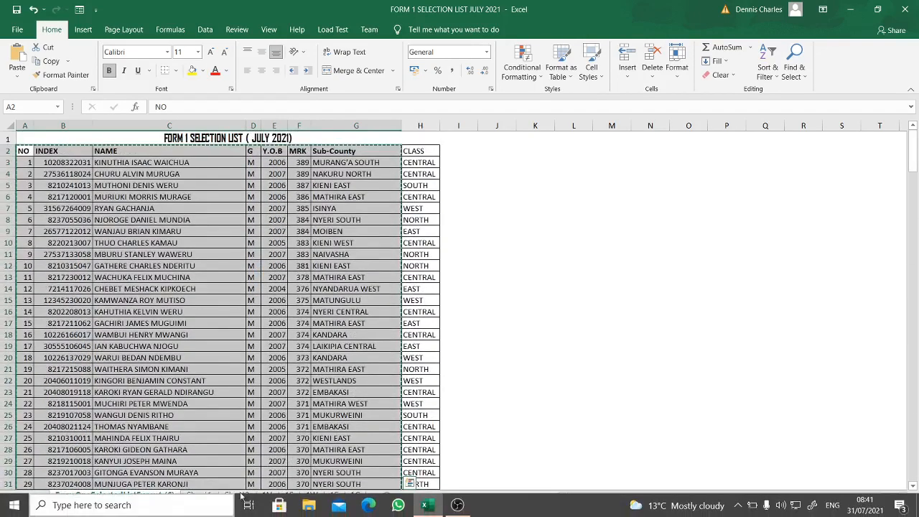
left_click(236, 497)
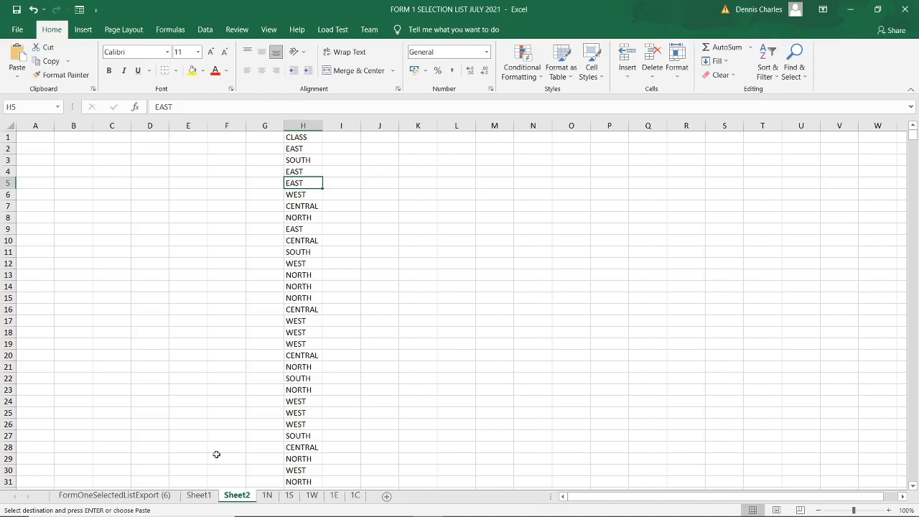
Step: Copy the filtered student records on Sheet1 from A2 to G251, leaving out the header row and the CLASS column
left_click(201, 497)
left_click(424, 345)
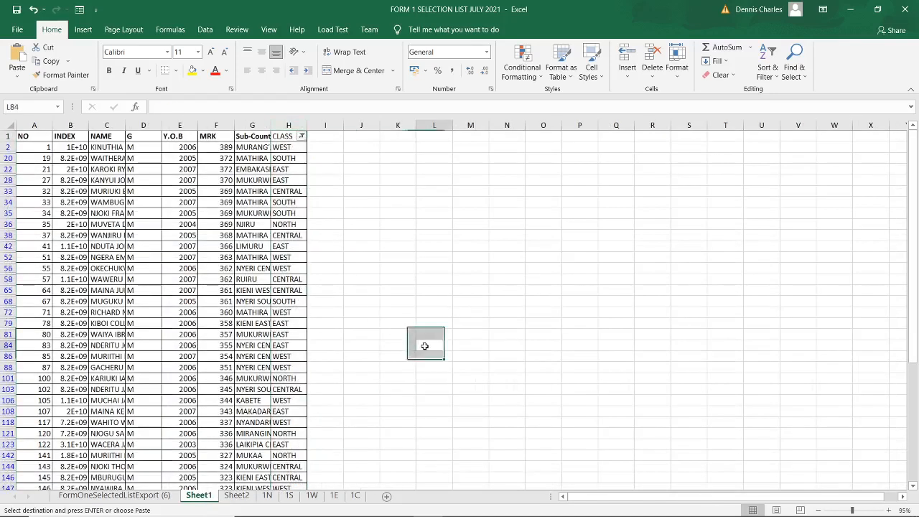
left_click_drag(31, 148, 236, 183)
left_click(179, 180)
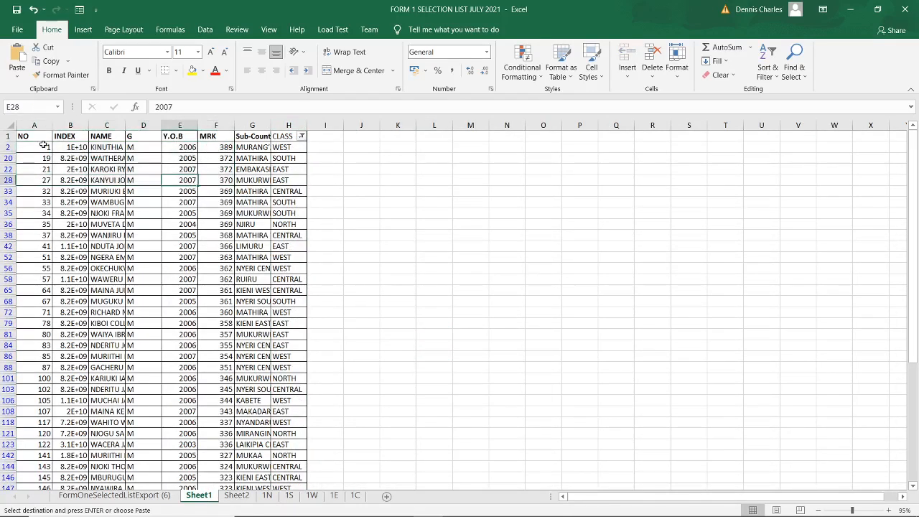
left_click_drag(44, 148, 259, 468)
right_click(155, 347)
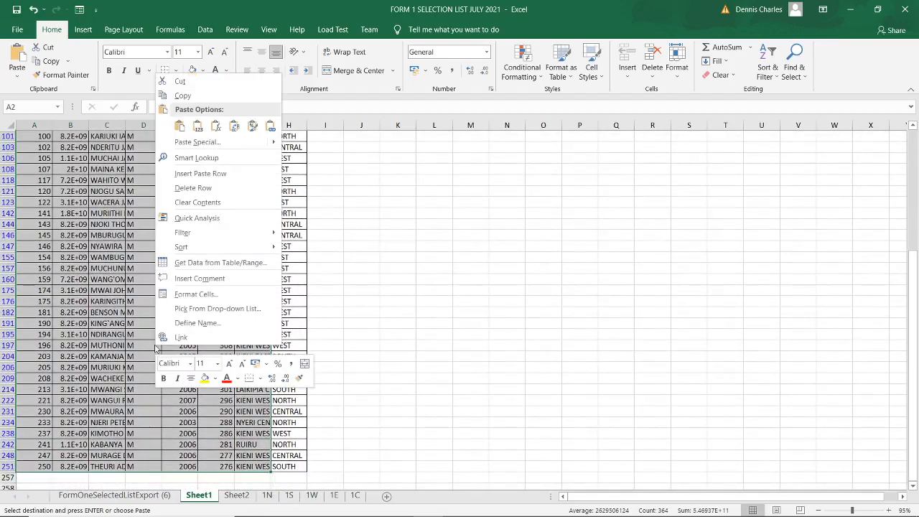
left_click(183, 95)
scroll(508, 366, "up", 7)
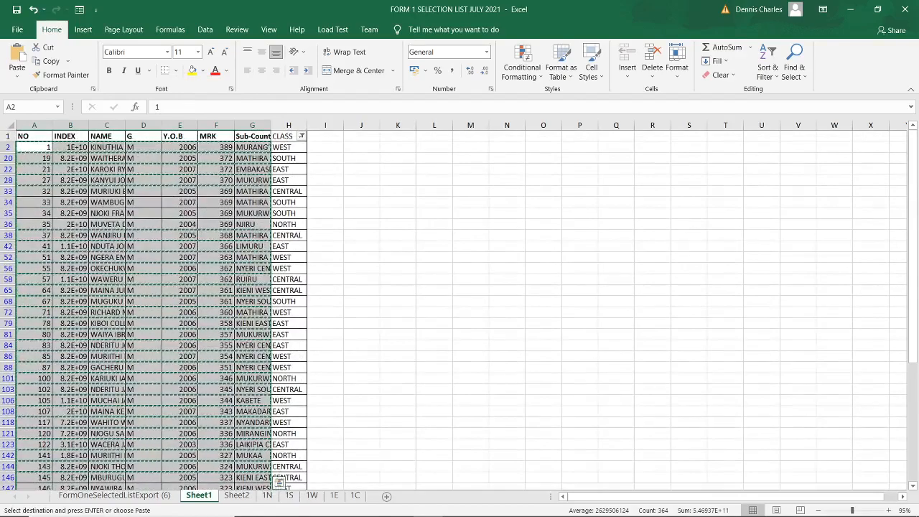
Step: Copy the filtered student records on Sheet1 again, A1 to G251, including the header row but without the CLASS column
mouse_move(310, 511)
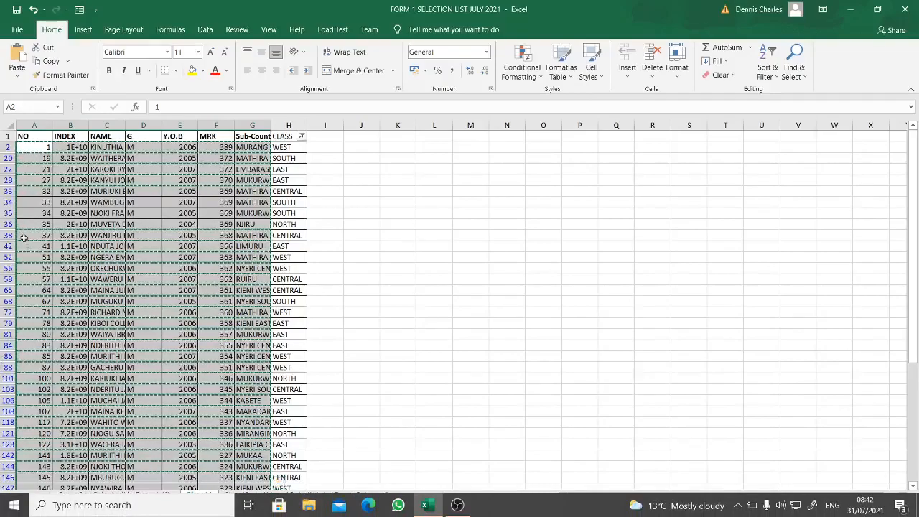
left_click(26, 136)
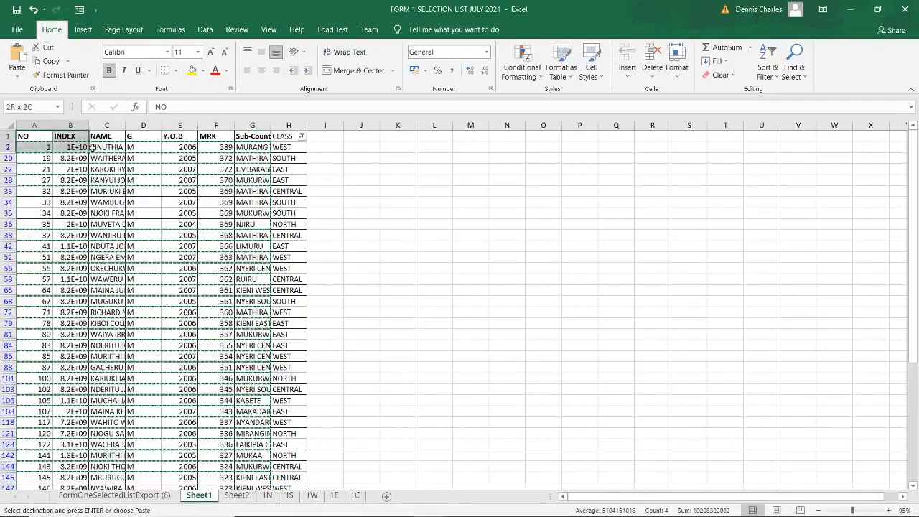
left_click_drag(26, 136, 260, 508)
right_click(201, 381)
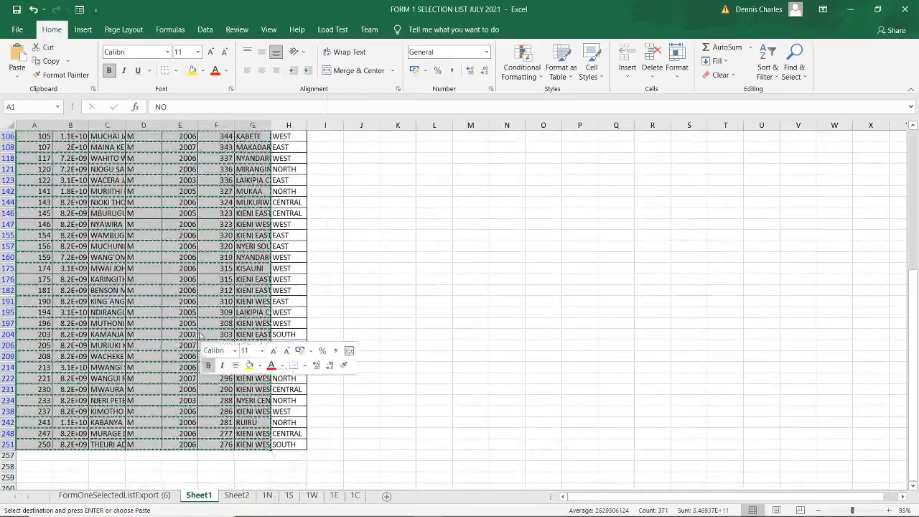
left_click(230, 82)
scroll(318, 344, "up", 10)
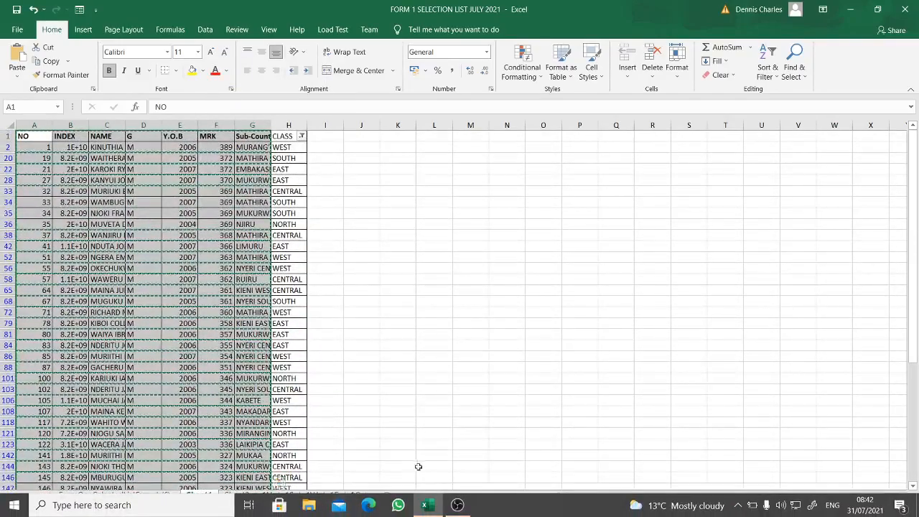
Step: Paste the copied records with their headers at A1 of Sheet2, beside the existing CLASS column
left_click(236, 495)
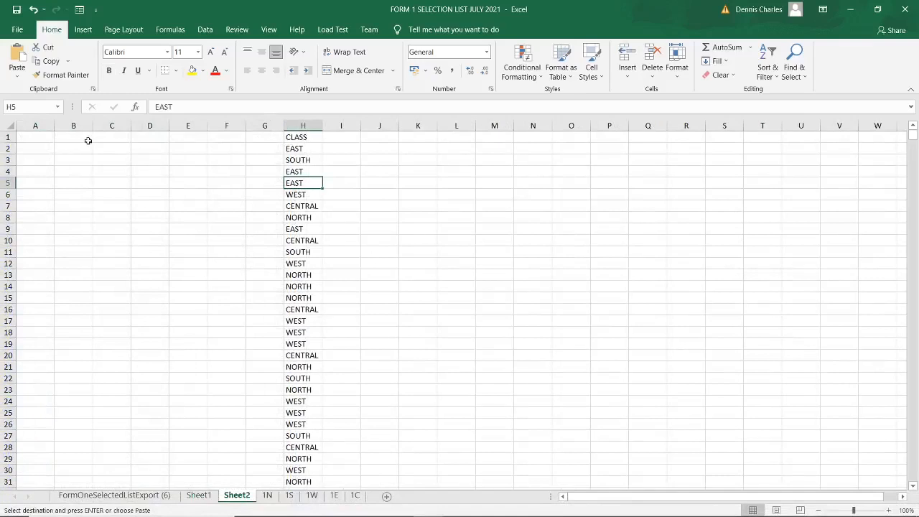
left_click(37, 138)
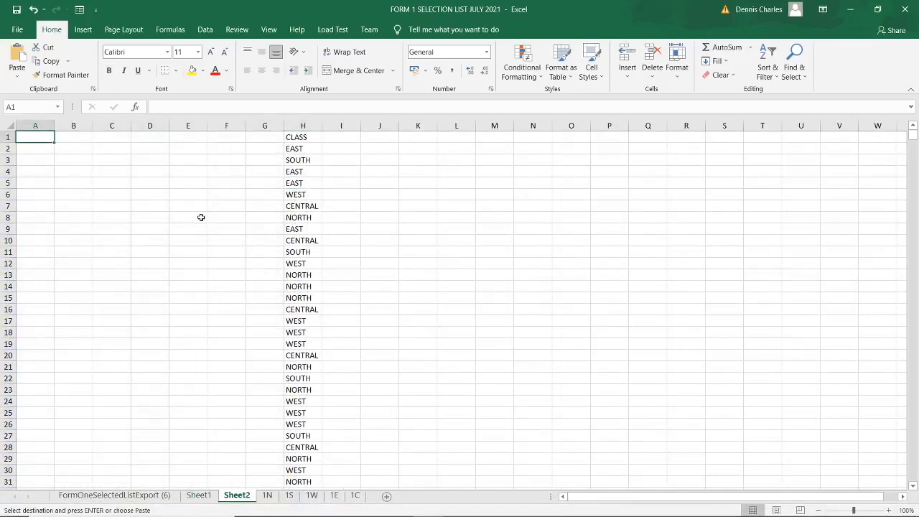
key("ctrl+v")
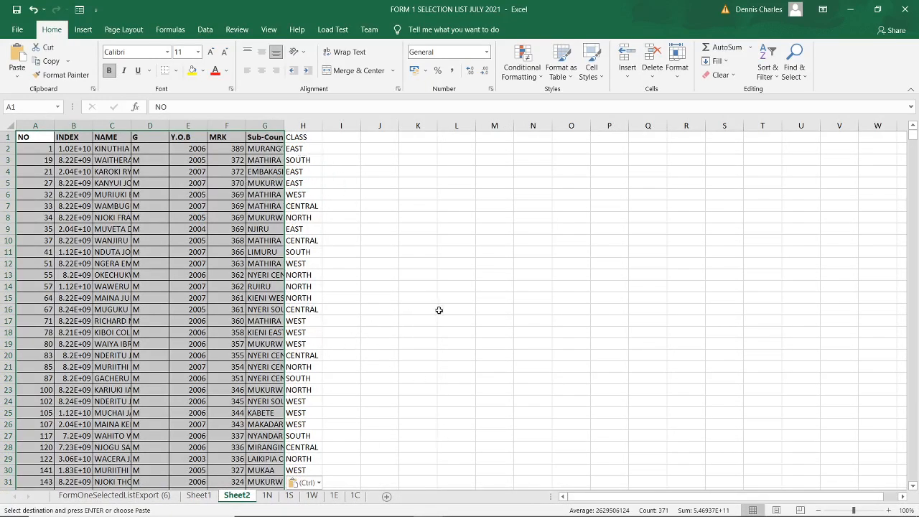
left_click(438, 228)
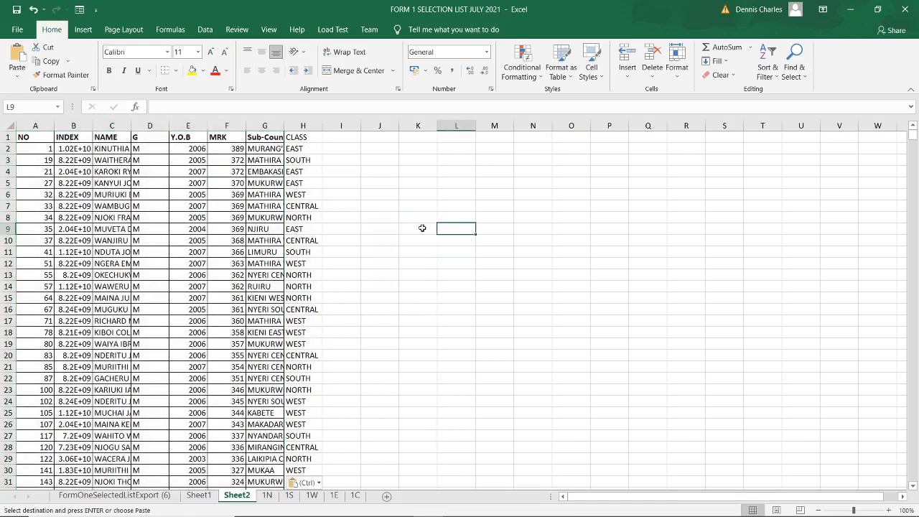
Step: Add a filter to the CLASS column, column H, on Sheet2
left_click(865, 511)
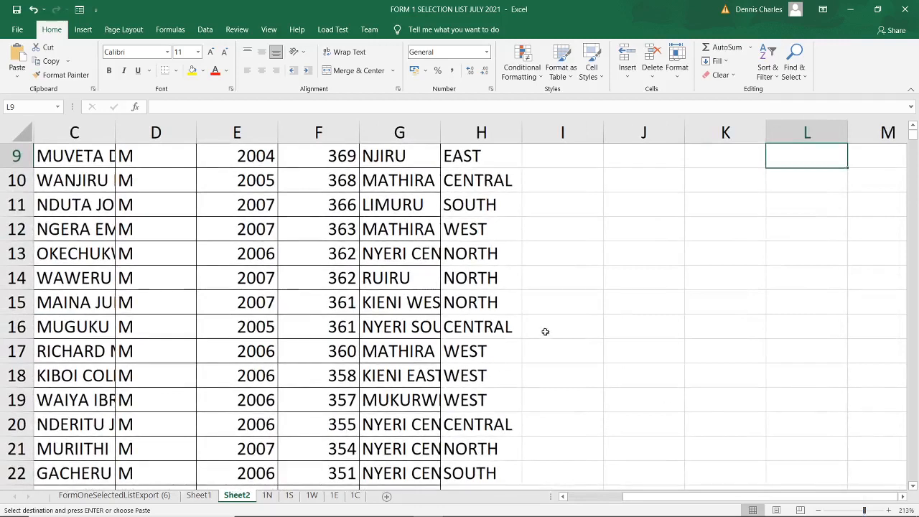
scroll(545, 331, "up", 3)
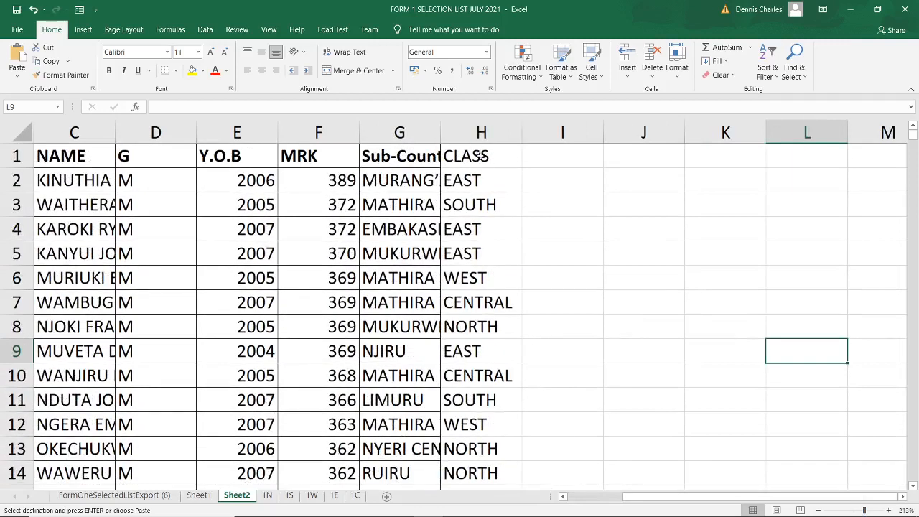
left_click(481, 137)
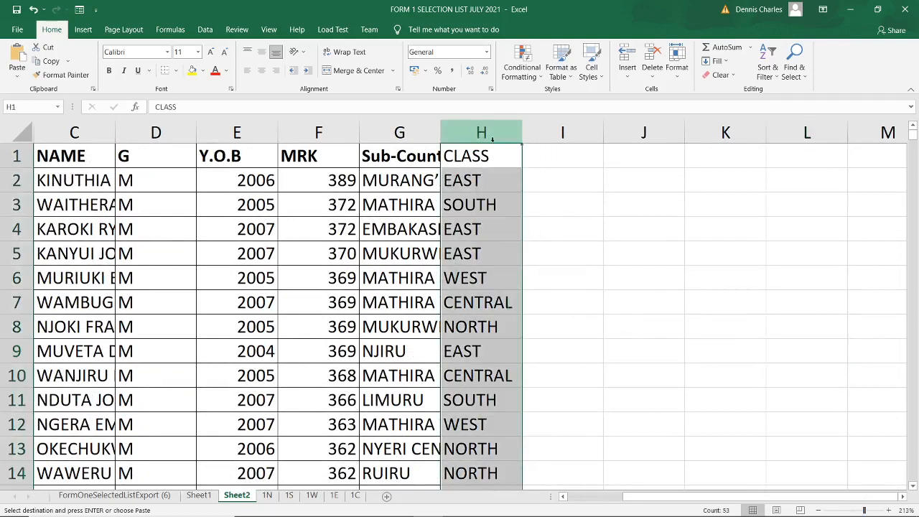
left_click(775, 79)
left_click(786, 133)
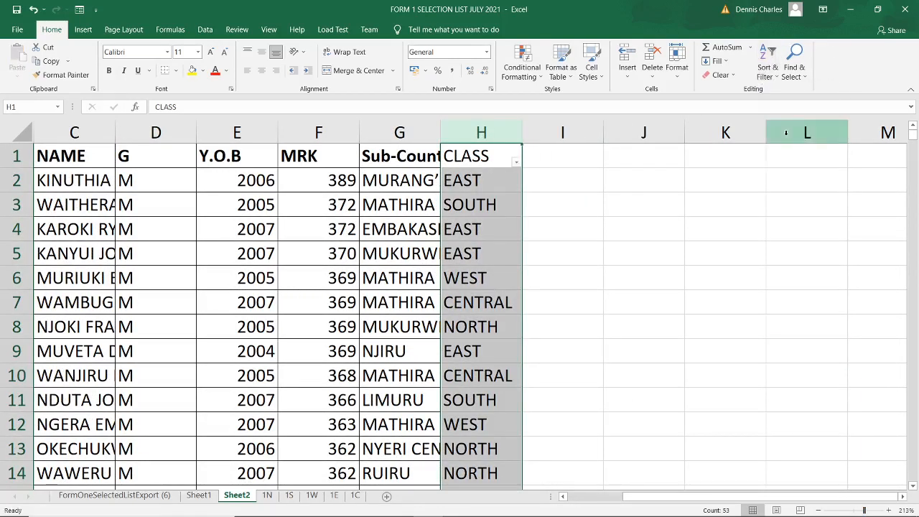
Step: Filter the CLASS column on Sheet2 to show only CENTRAL and look through the remaining rows
left_click(517, 163)
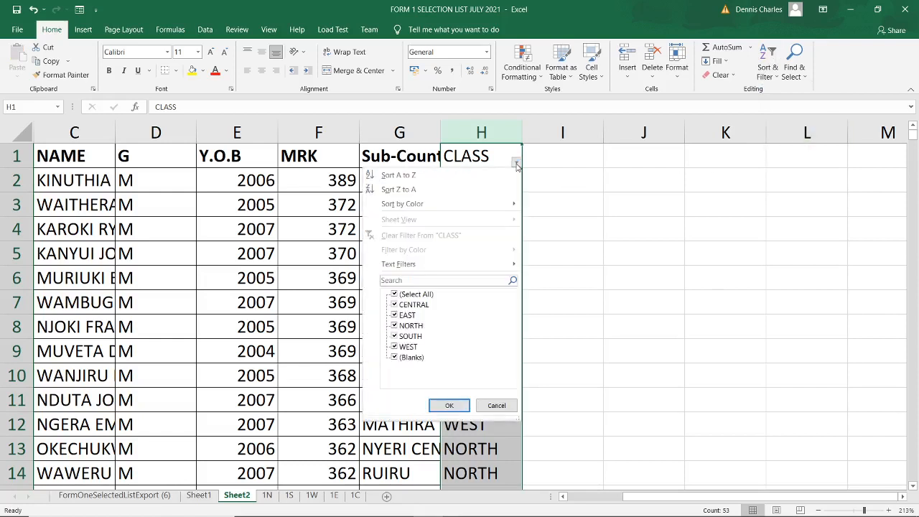
left_click(413, 295)
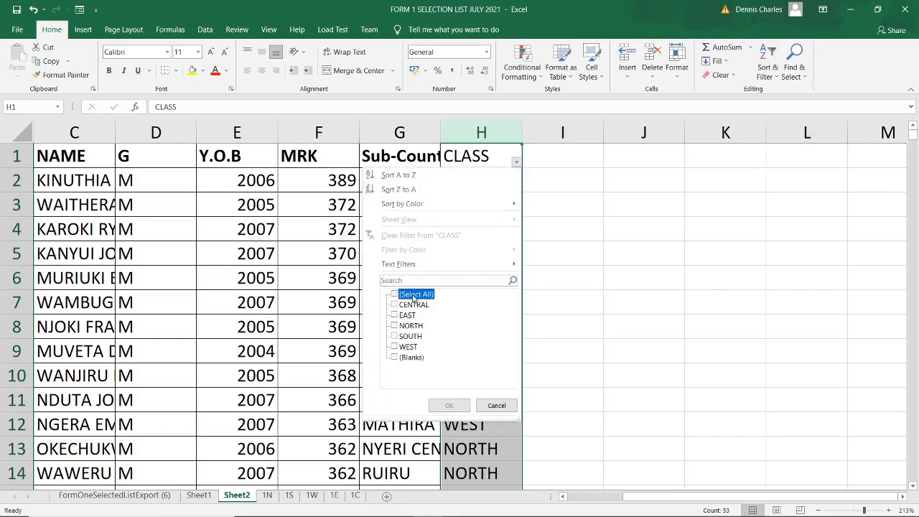
left_click(415, 305)
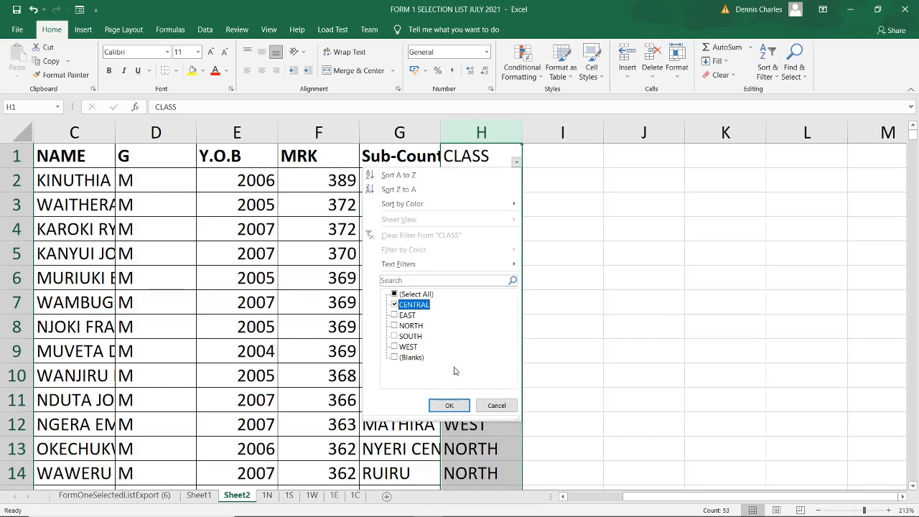
left_click(450, 406)
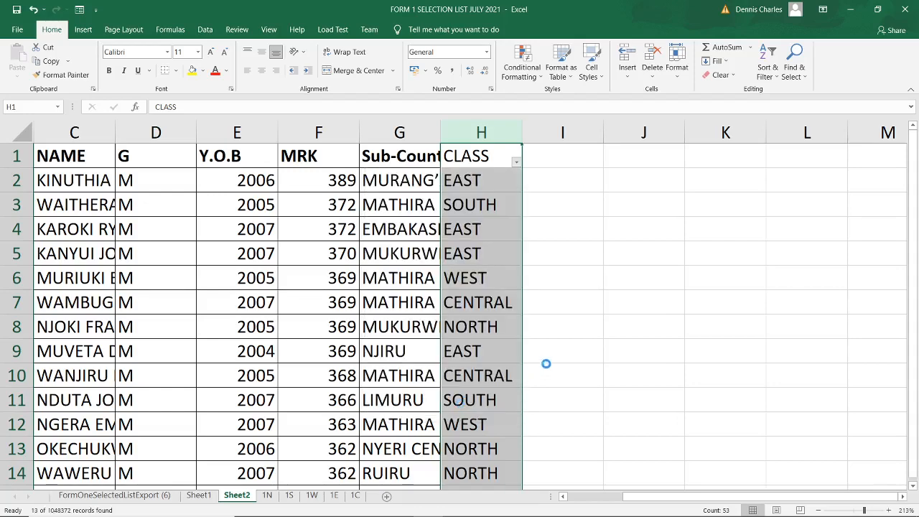
scroll(521, 273, "down", 2)
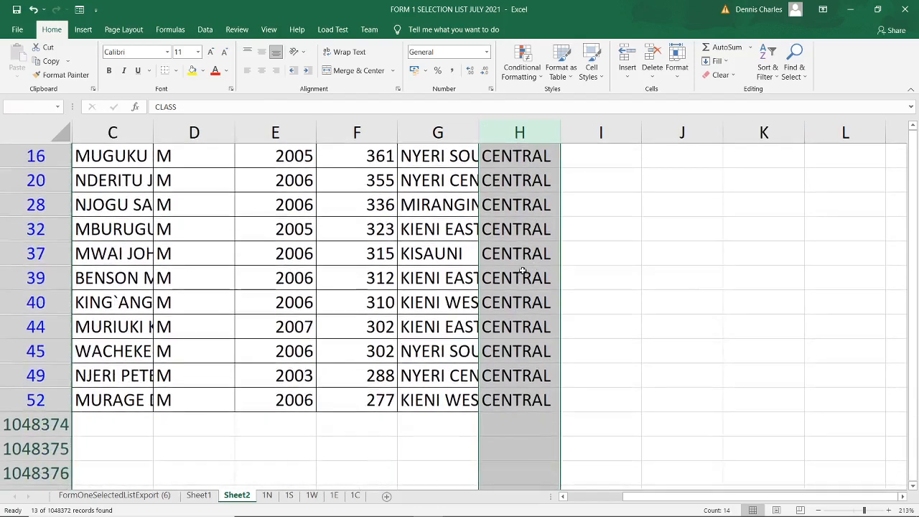
scroll(522, 276, "up", 2)
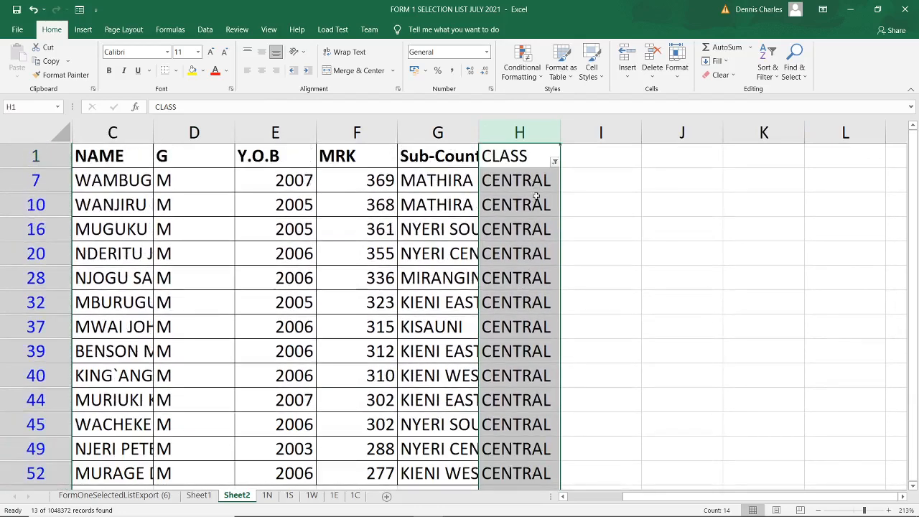